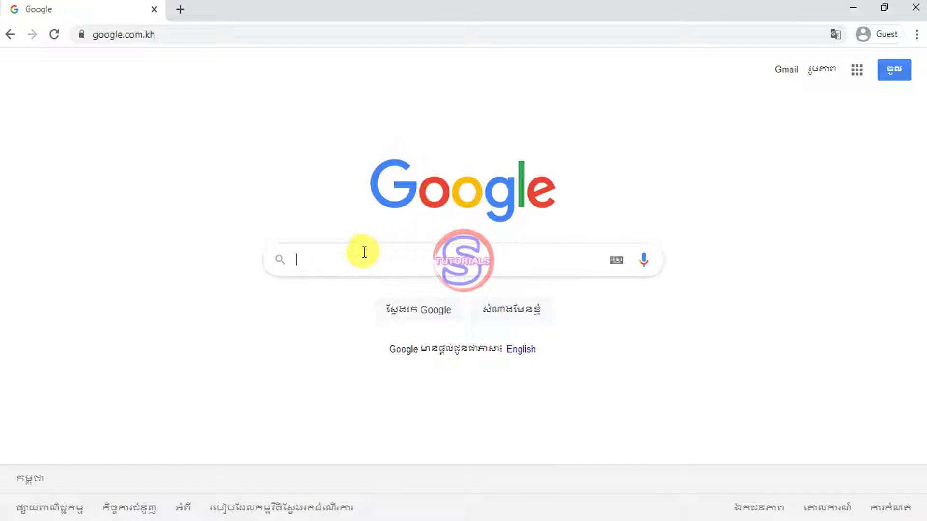
Step: Search Google for "camfect" and open the Camfect website from the results
click(327, 259)
text(cam)
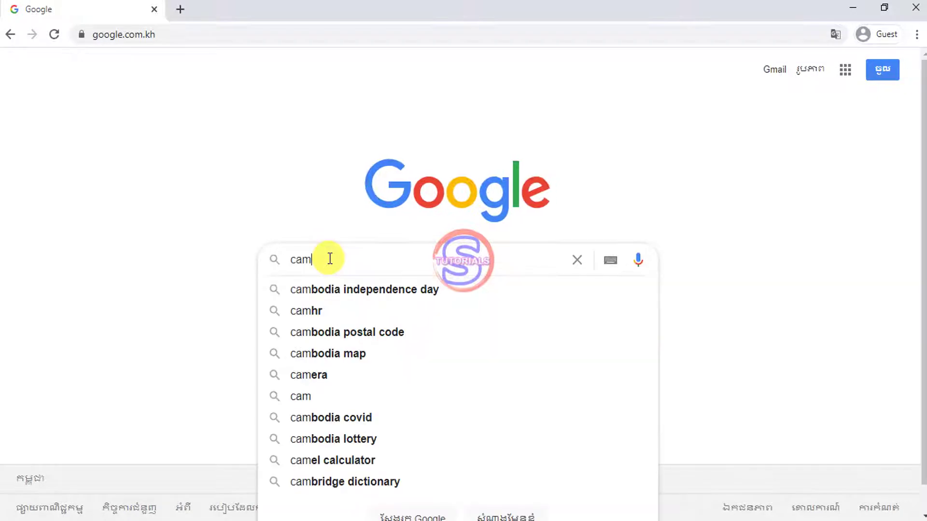
text(fect)
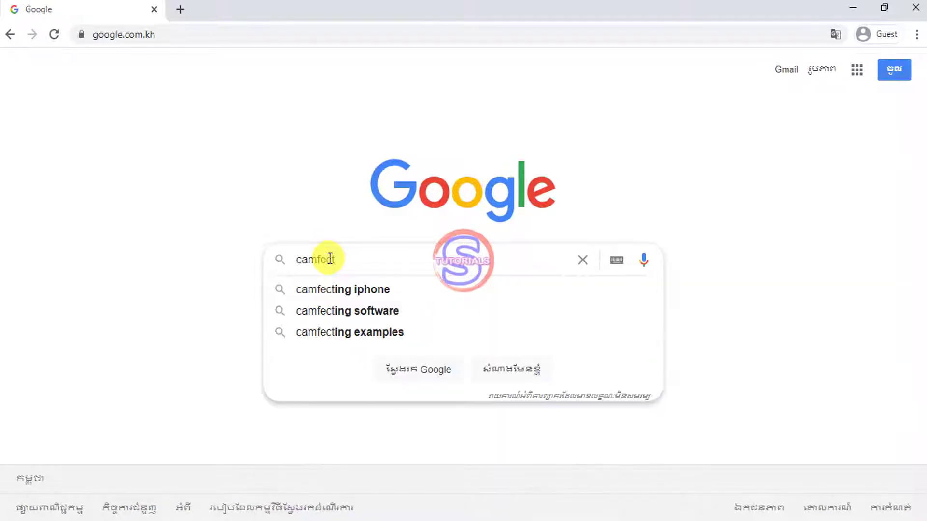
key(Return)
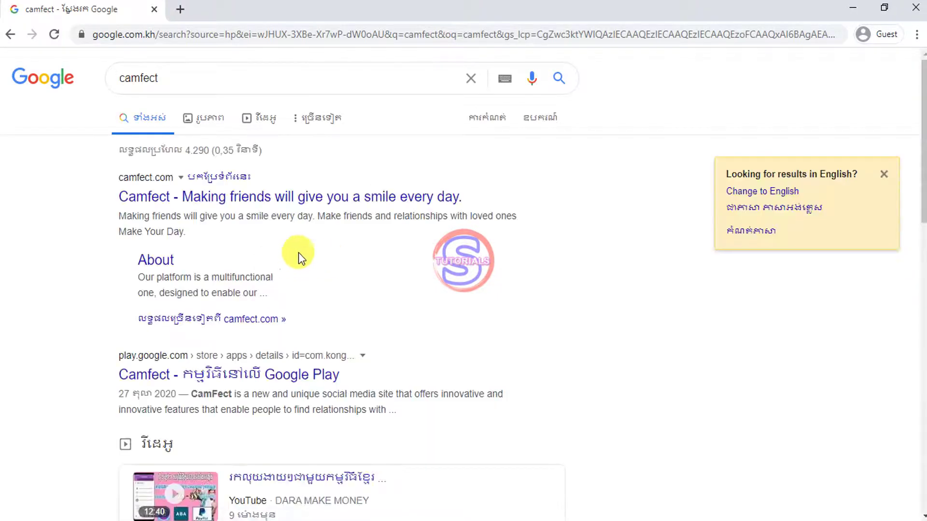
click(243, 204)
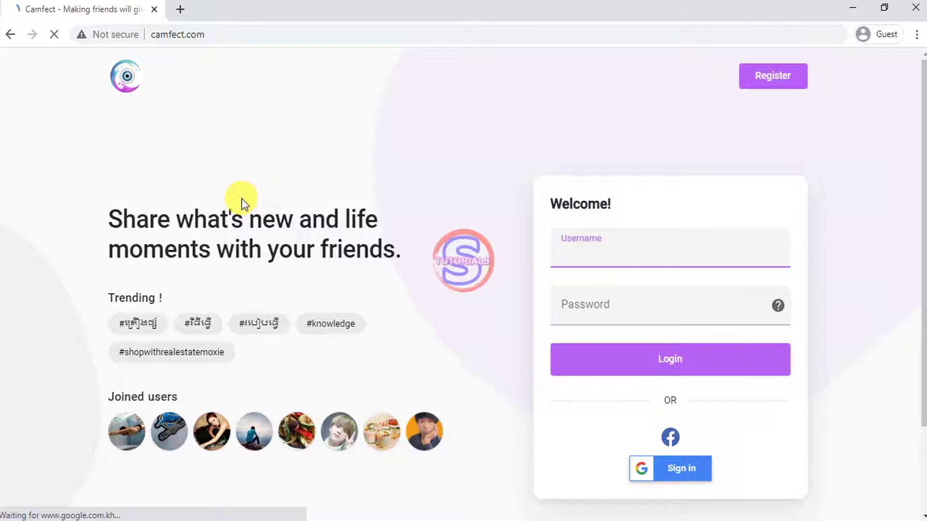
Step: Open the sign-up form for a new account from the Camfect login page
scroll(517, 259, down, 2)
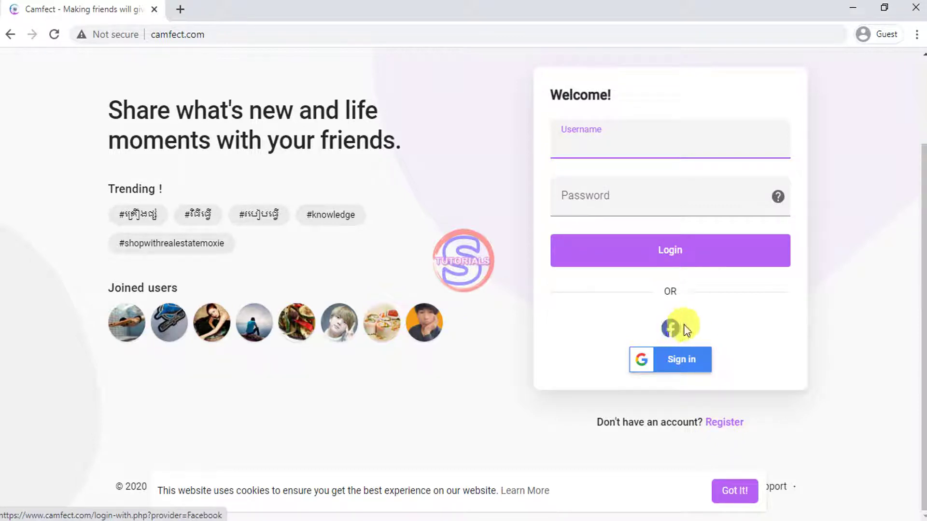
click(724, 423)
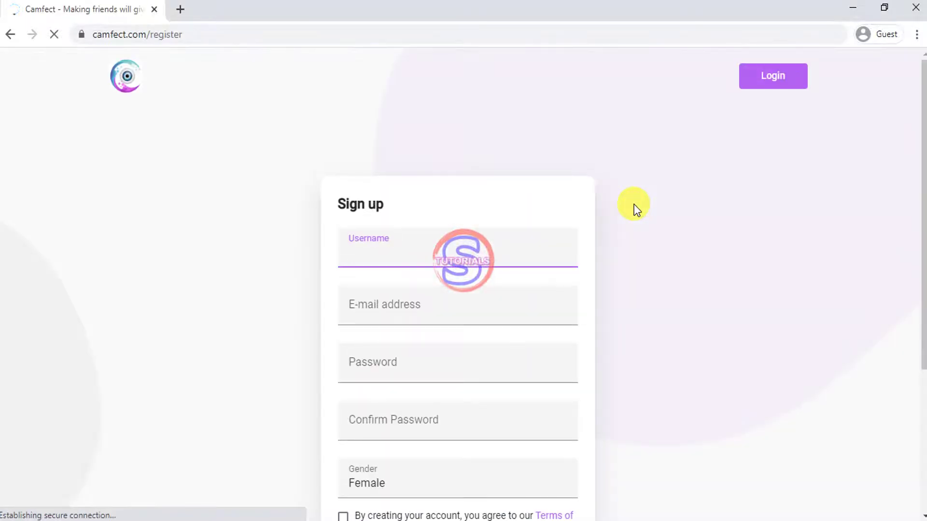
scroll(555, 241, down, 1)
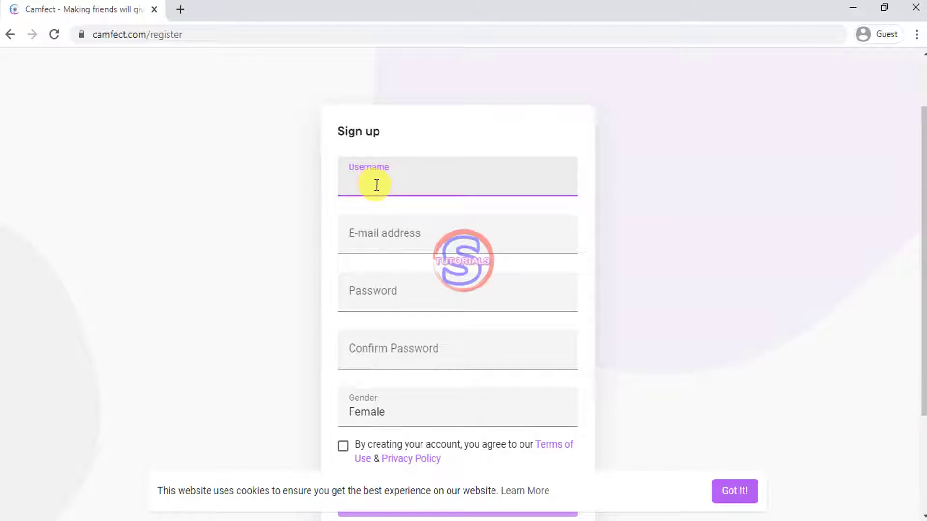
Step: Go through the sign-up form's e-mail, password, password confirmation and gender fields, down to the terms agreement, without filling them in
click(401, 240)
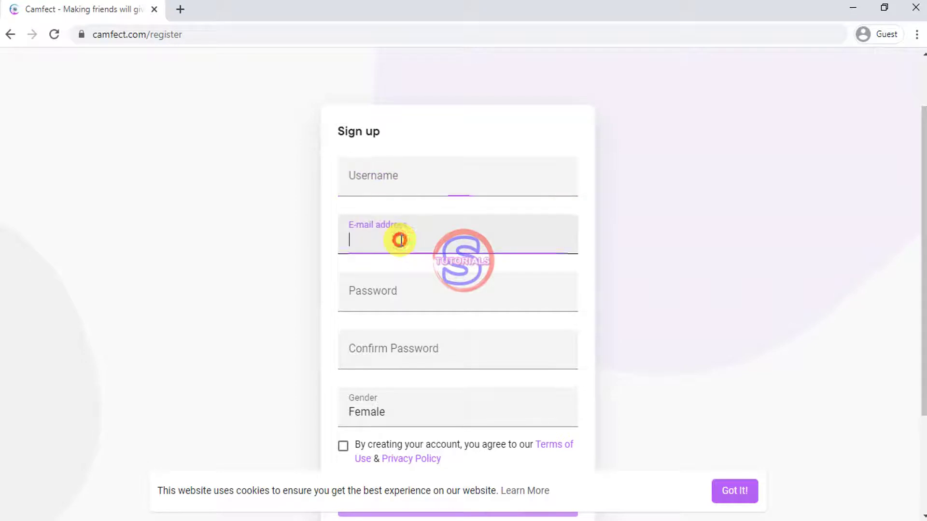
click(399, 290)
click(407, 351)
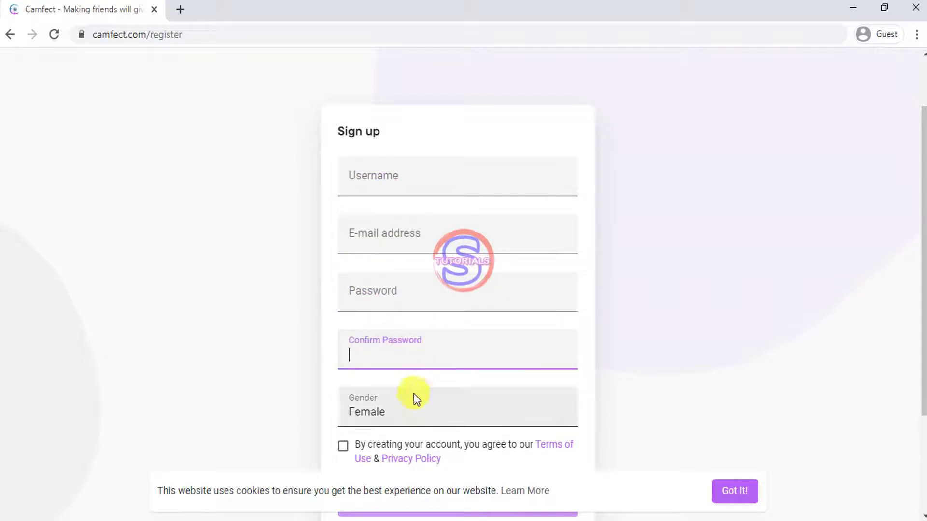
click(399, 410)
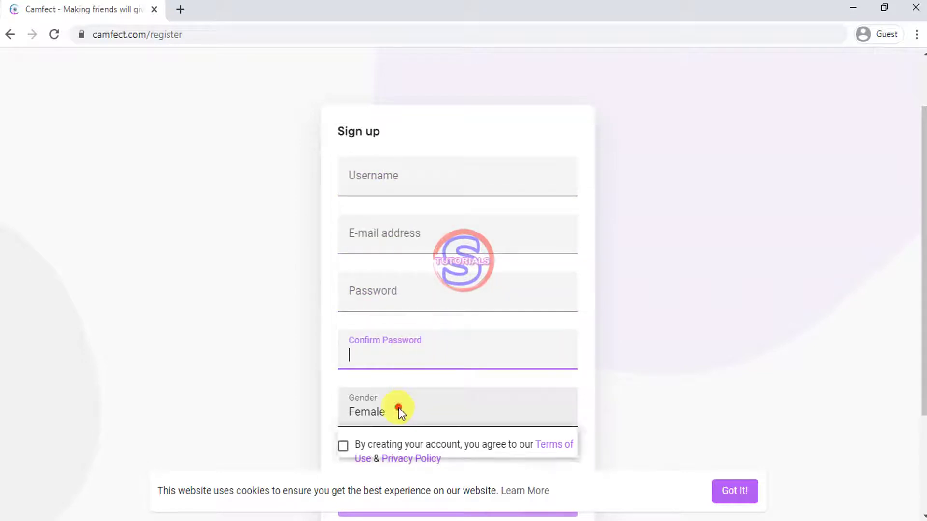
click(598, 385)
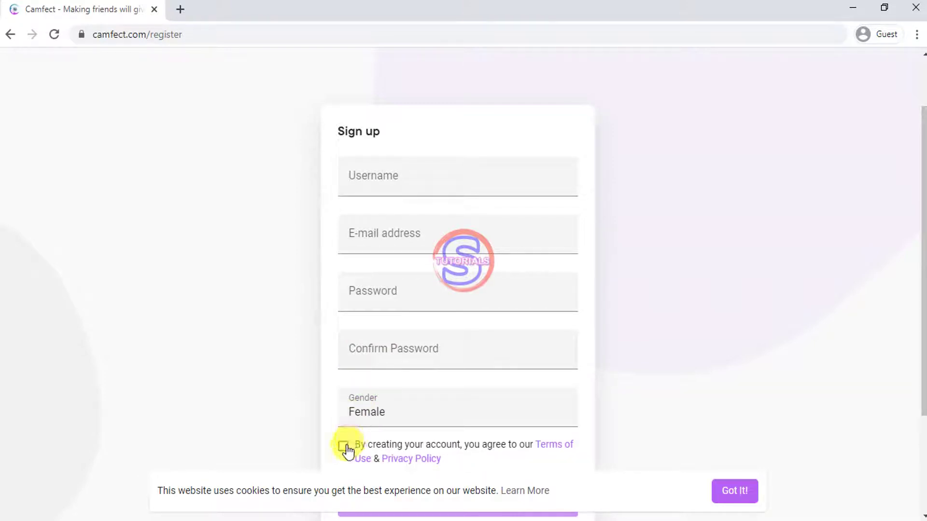
scroll(347, 449, down, 2)
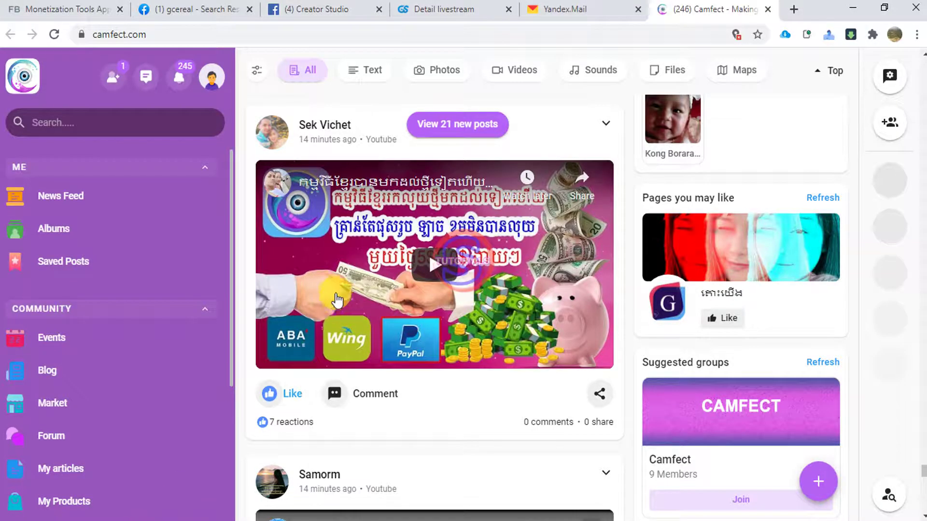
Step: Open the News Feed and look through its stories, post filters and latest posts
scroll(557, 331, up, 10)
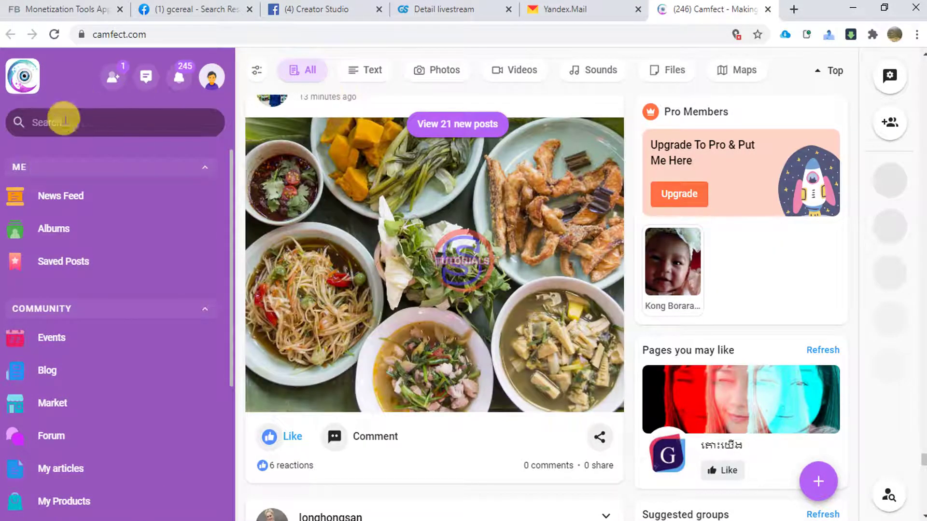
click(72, 197)
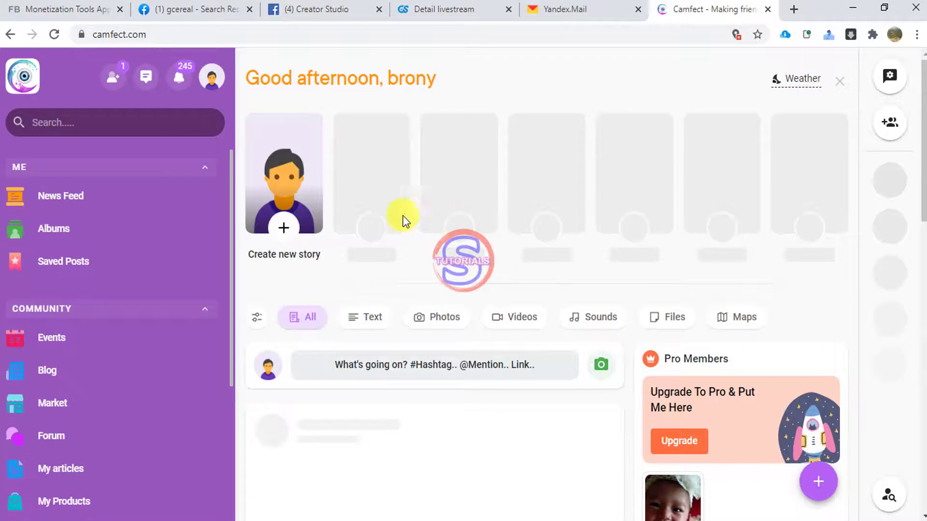
scroll(369, 386, down, 1)
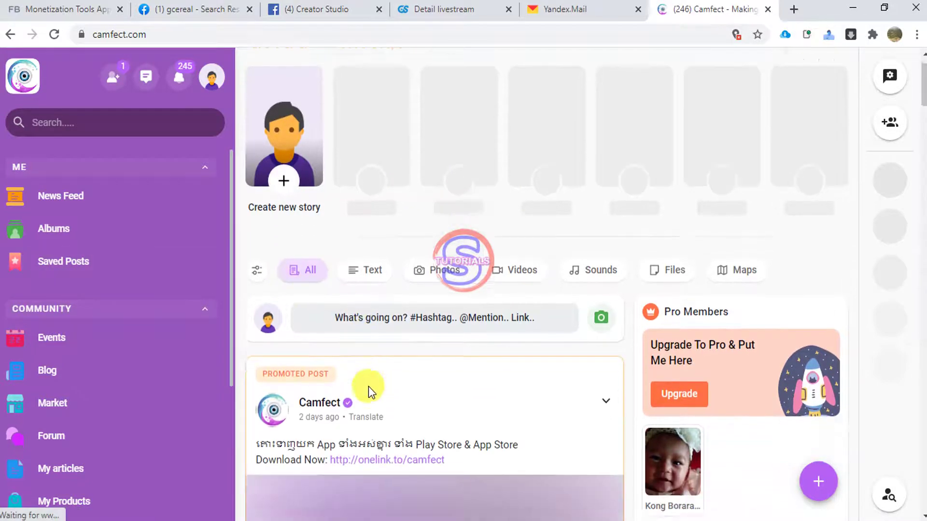
scroll(369, 381, down, 9)
scroll(370, 289, up, 7)
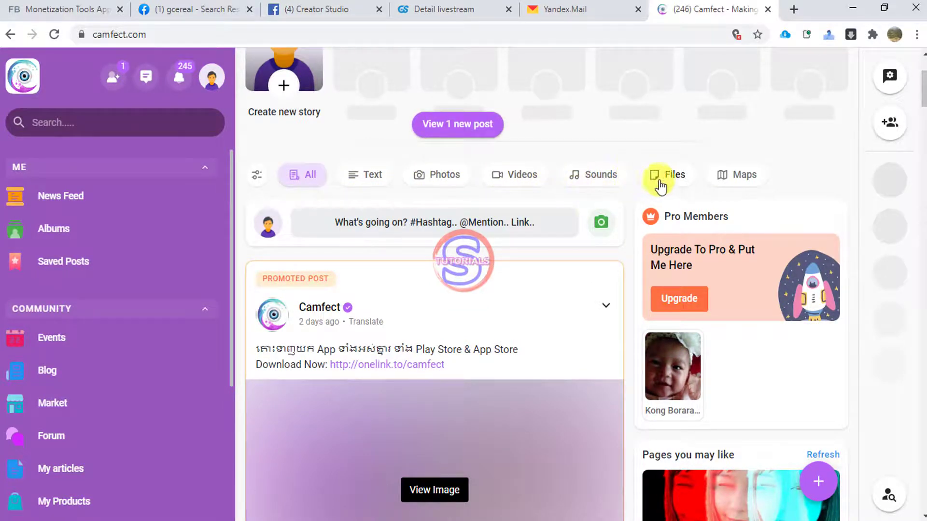
scroll(445, 310, down, 4)
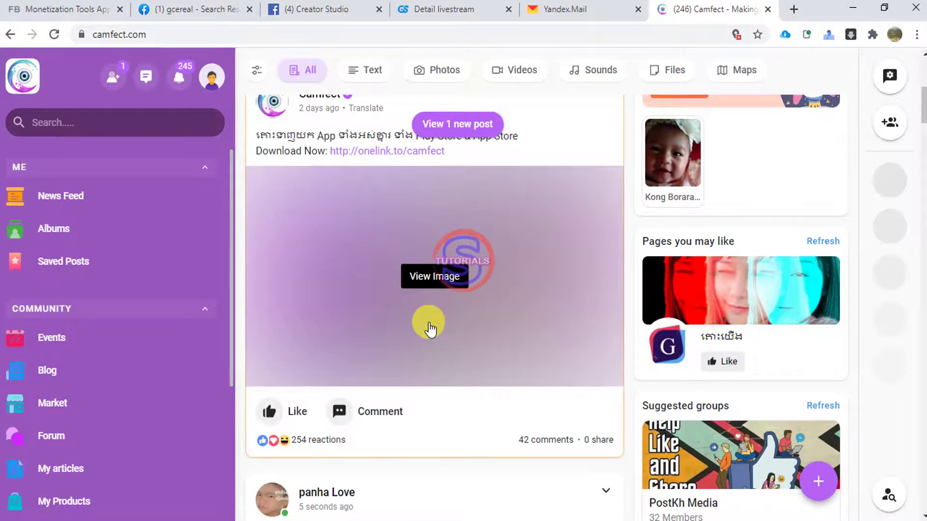
scroll(685, 274, up, 3)
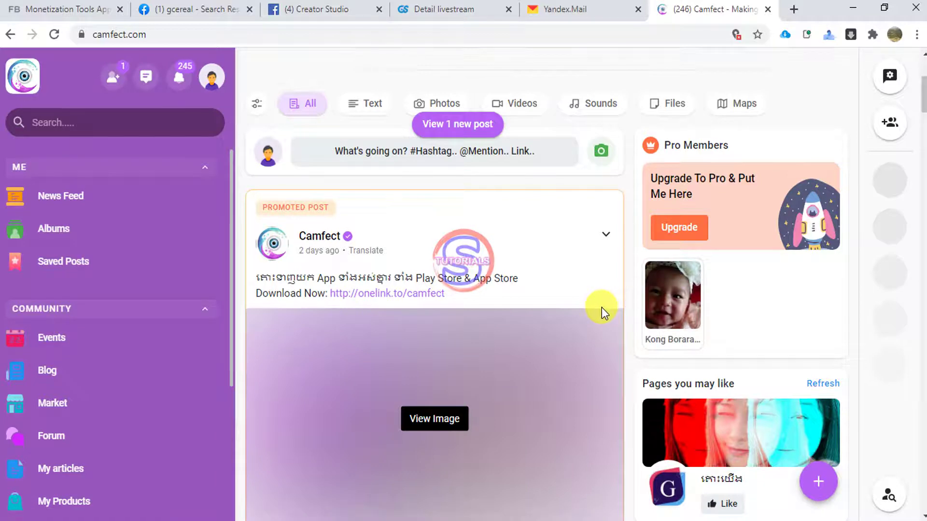
scroll(414, 352, down, 7)
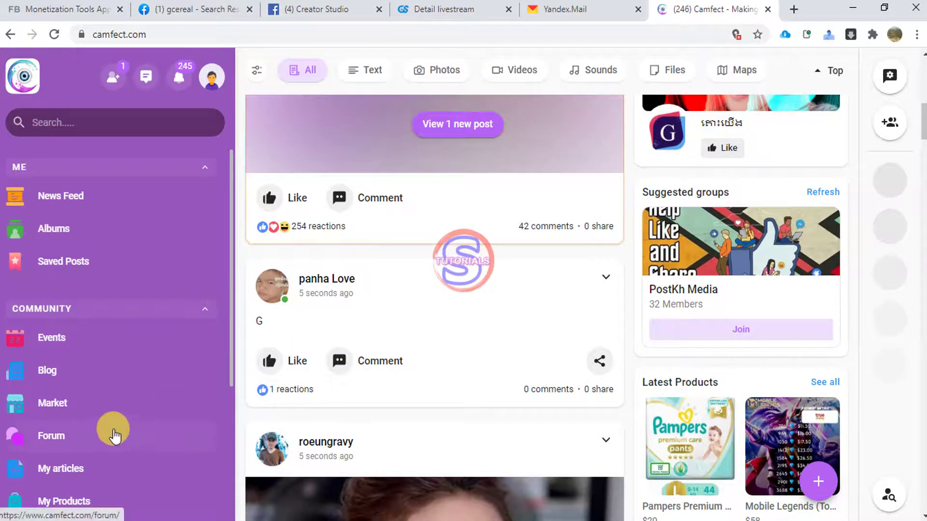
Step: Look through the personal and community sections offered in the site navigation
scroll(114, 429, down, 4)
scroll(97, 334, up, 3)
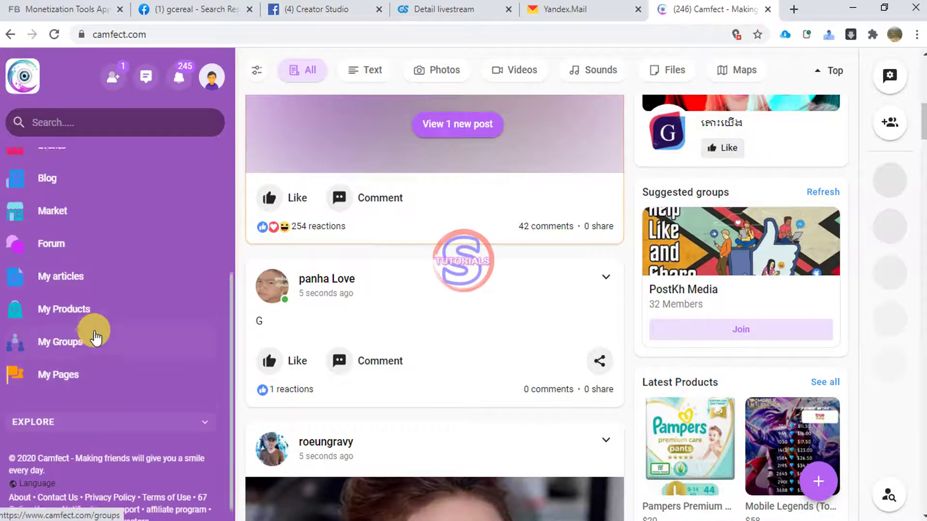
scroll(99, 360, up, 2)
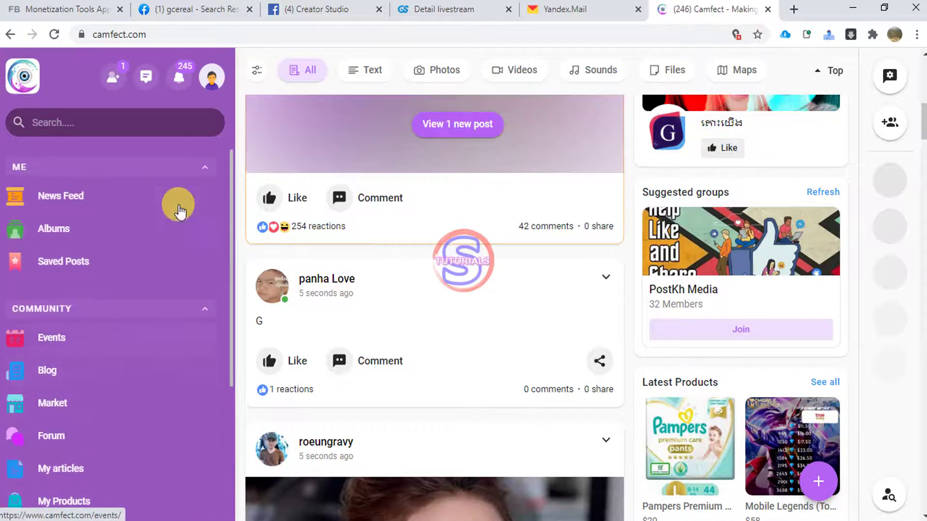
Step: Open the My Points page through the points balance in the account options
click(210, 80)
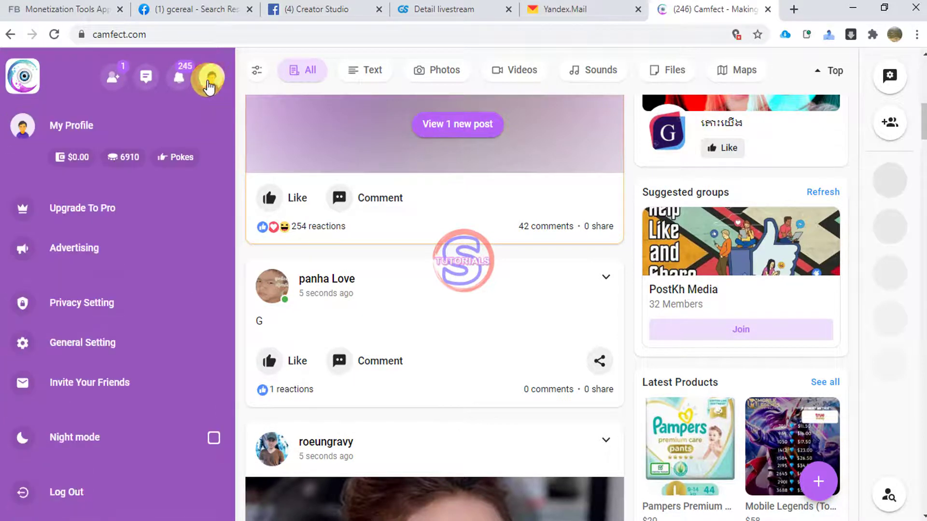
click(123, 166)
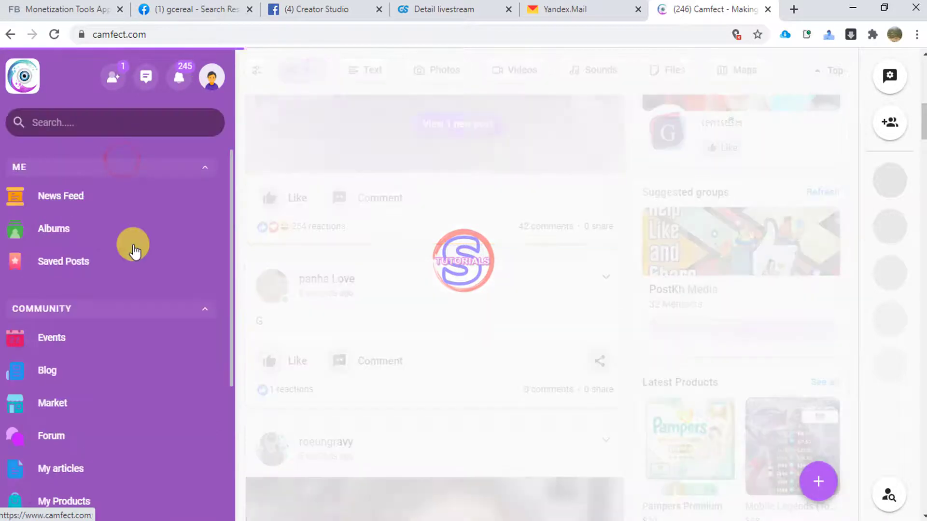
scroll(134, 319, down, 3)
scroll(136, 325, down, 2)
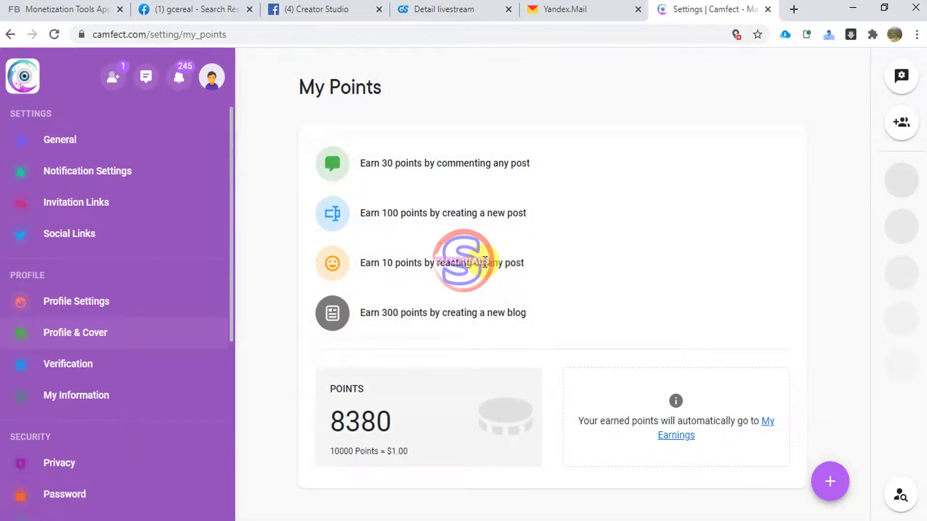
Step: Highlight the My Points heading, the points balance and the points-to-dollar conversion rate
drag(290, 87, 416, 94)
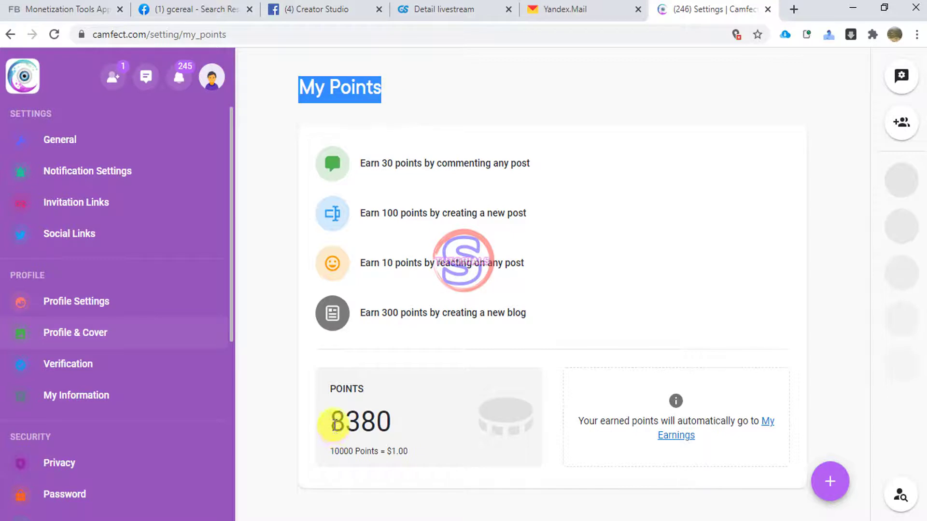
drag(335, 425, 404, 421)
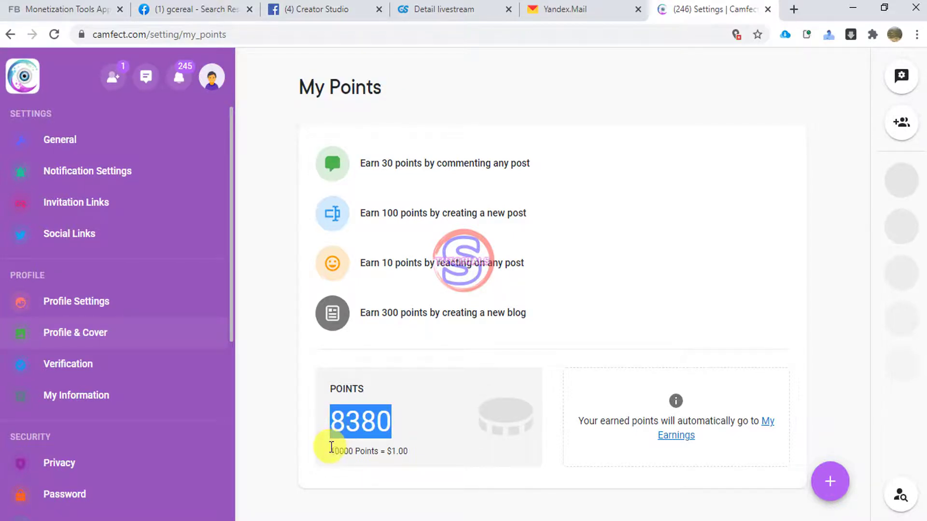
drag(331, 447, 394, 451)
drag(405, 452, 407, 451)
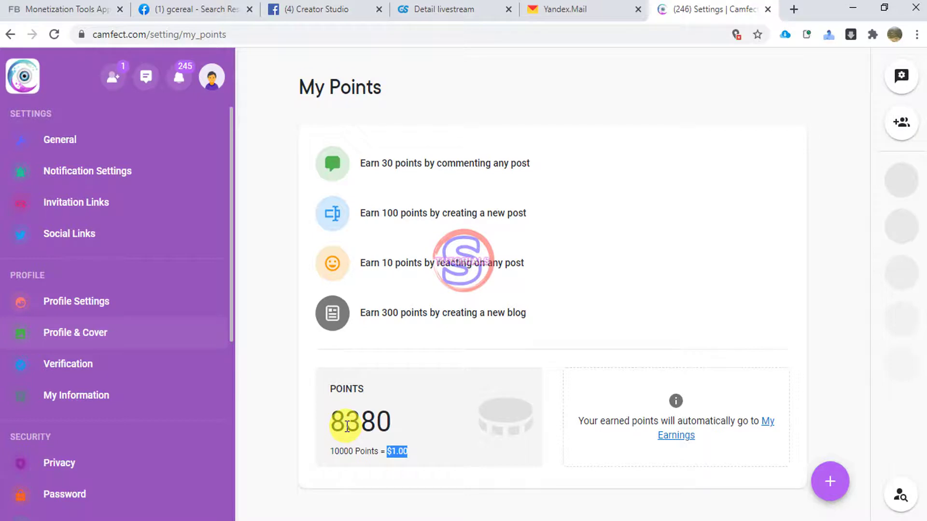
Step: Highlight one by one the earning rules for commenting, creating a post, reacting to a post and creating a blog
drag(360, 163, 531, 166)
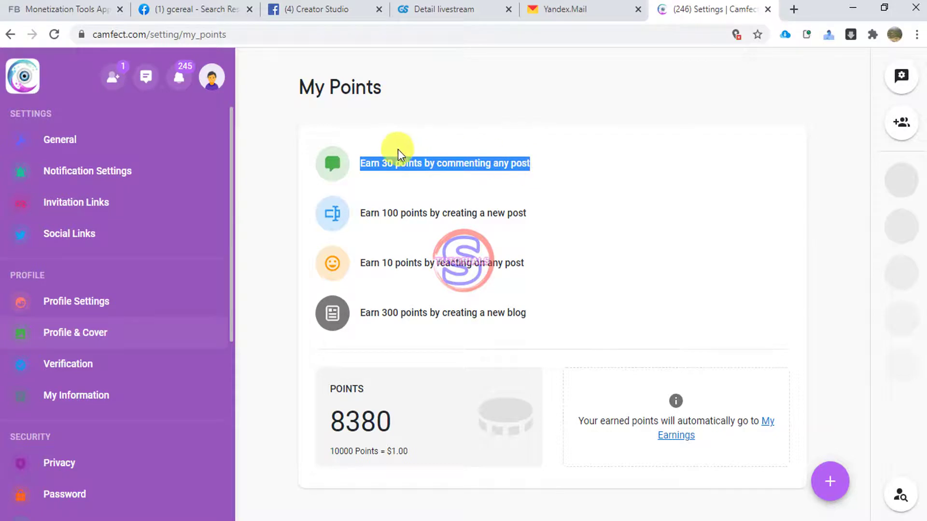
click(400, 203)
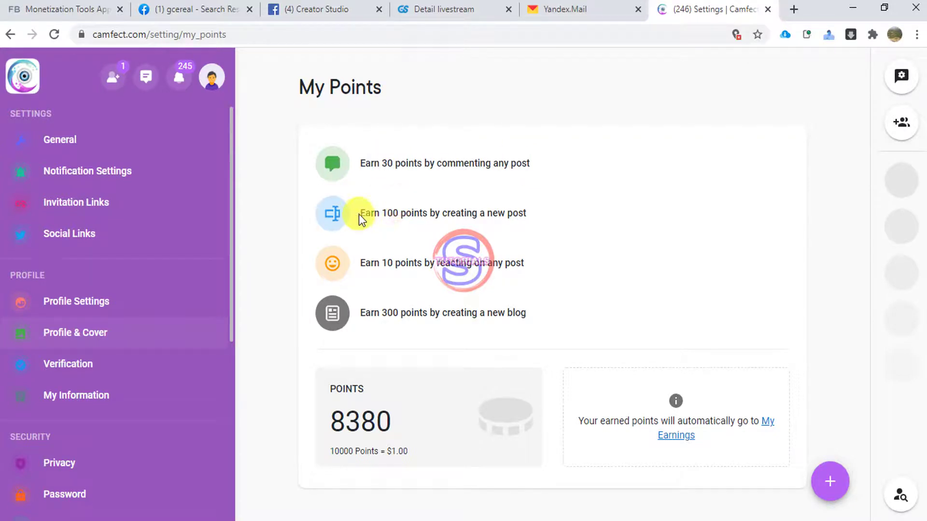
drag(362, 213, 526, 213)
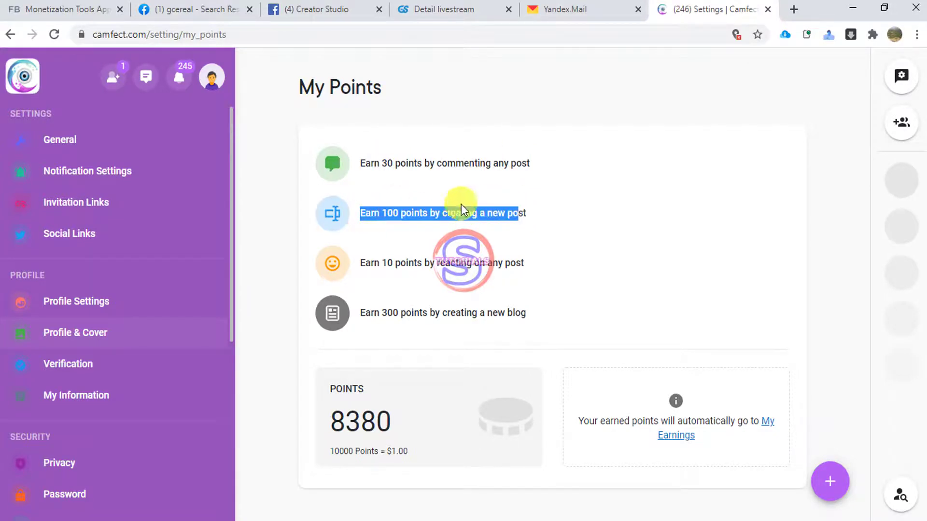
click(393, 213)
drag(360, 263, 523, 266)
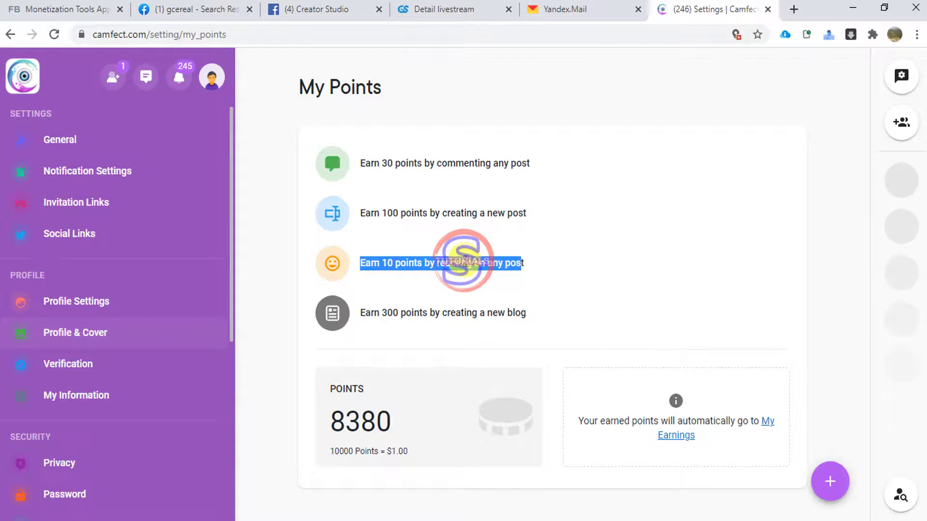
click(434, 263)
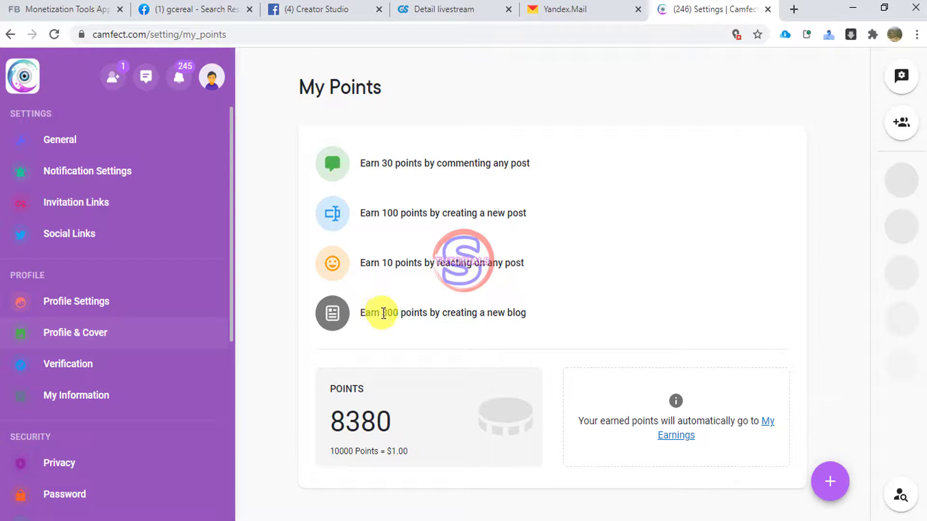
drag(383, 314, 414, 313)
click(402, 310)
Step: Open the Current balance page under Earnings, view it down to the payment history, and display the available withdrawal methods
scroll(221, 310, down, 6)
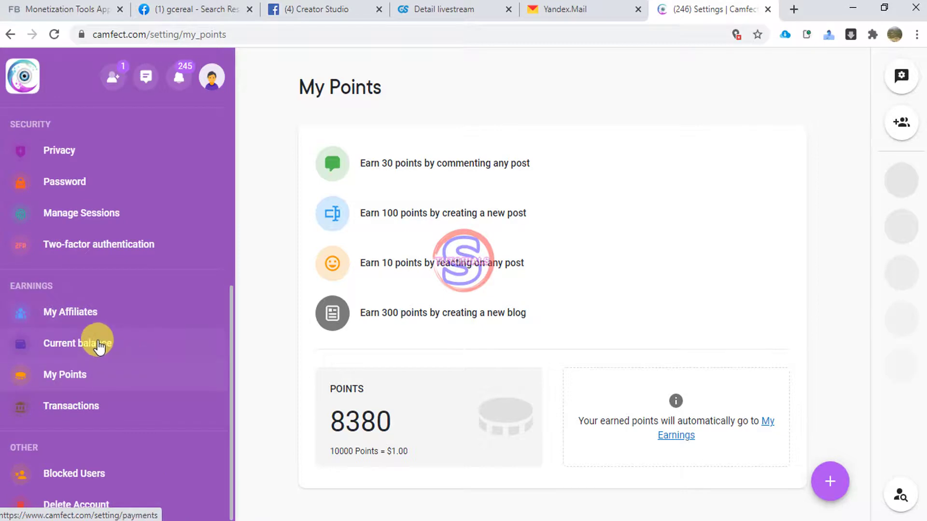
click(98, 345)
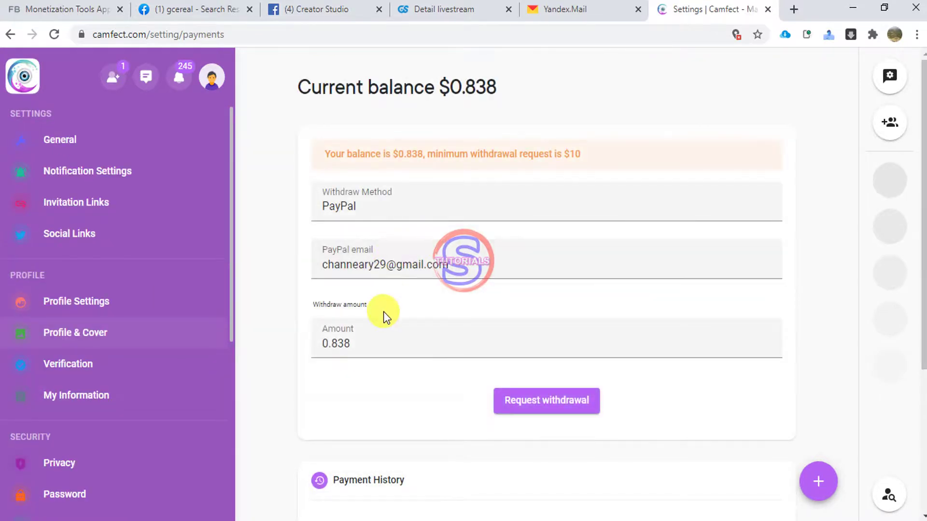
scroll(384, 312, down, 4)
scroll(384, 312, up, 4)
click(514, 211)
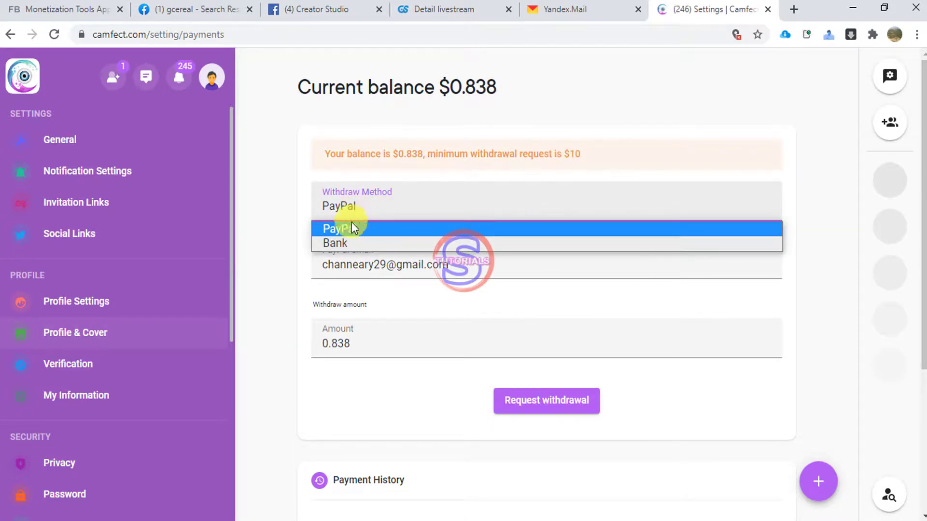
Step: Choose Bank as the withdrawal method and highlight the ABA Bank or Wing Account label above the account number field
click(342, 244)
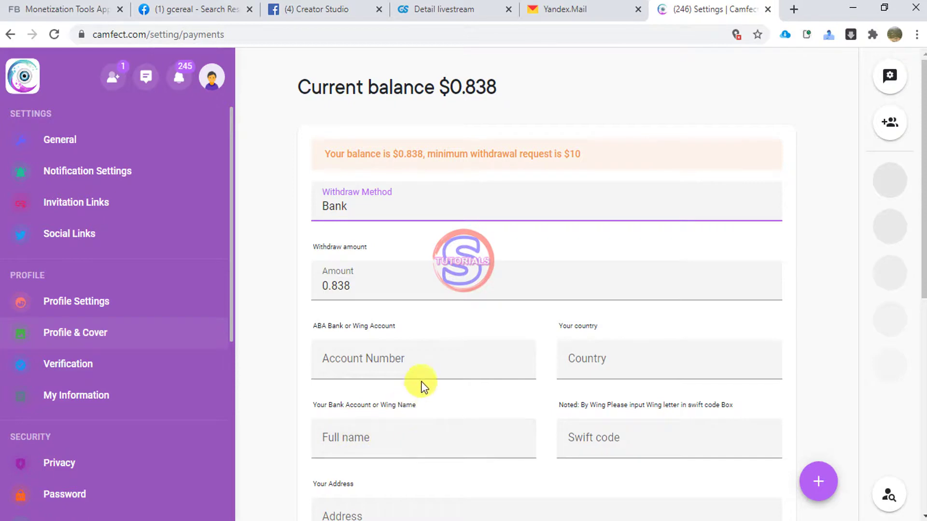
drag(313, 326, 396, 328)
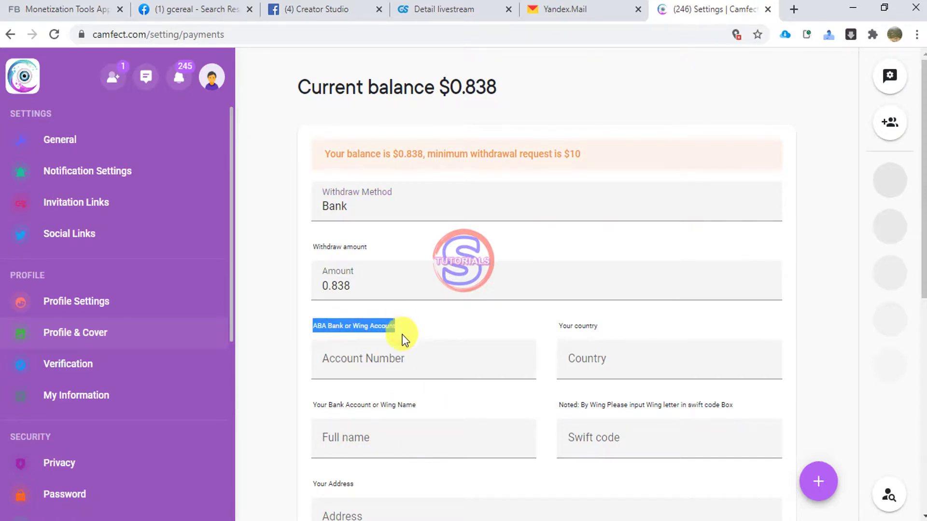
click(346, 326)
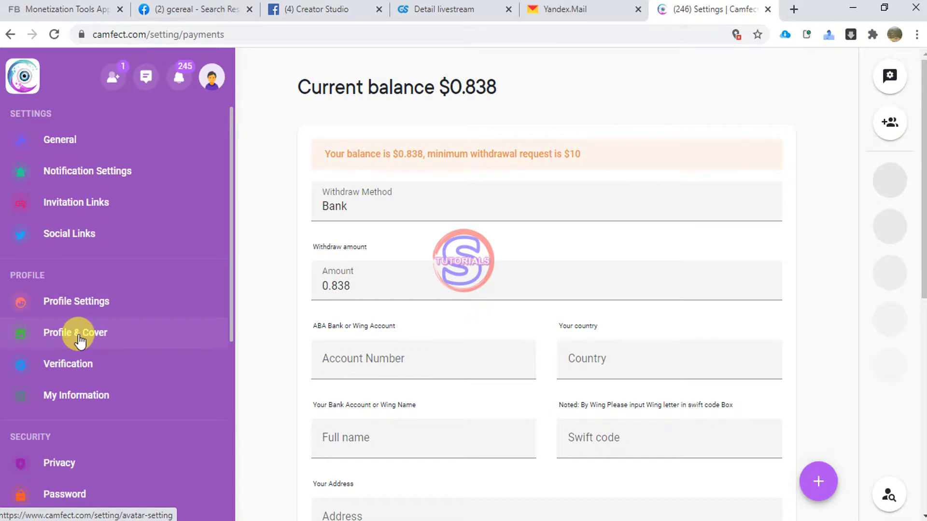
Step: Return to the home page, then reopen My Points from the account options and highlight the dollar value in the conversion rate
click(37, 95)
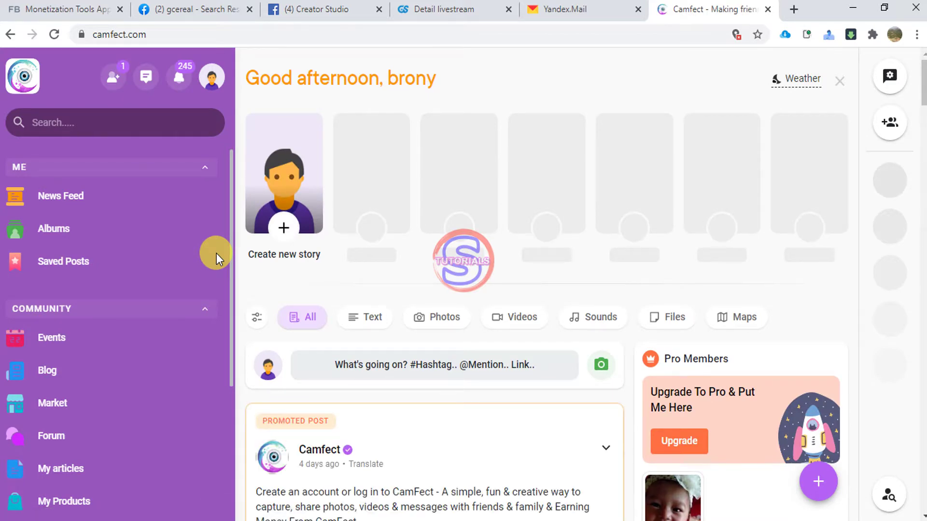
scroll(132, 424, down, 4)
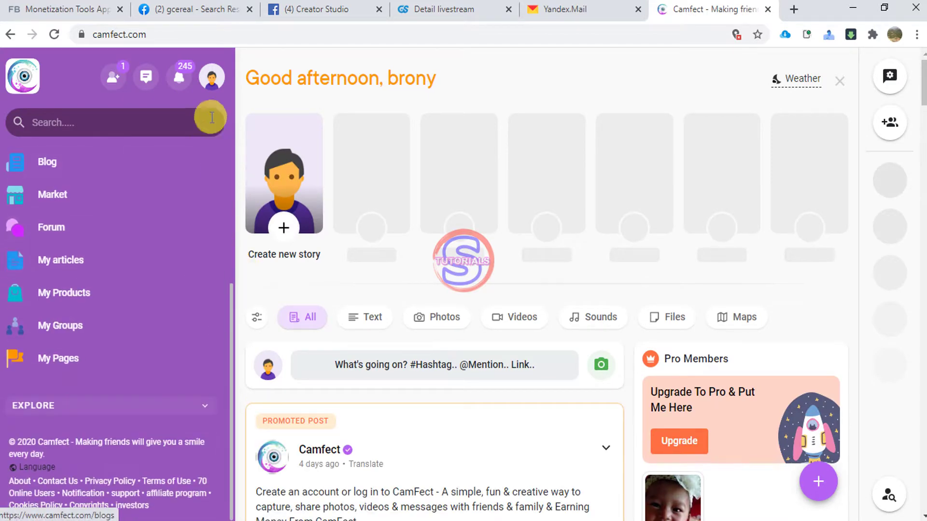
click(209, 77)
click(139, 155)
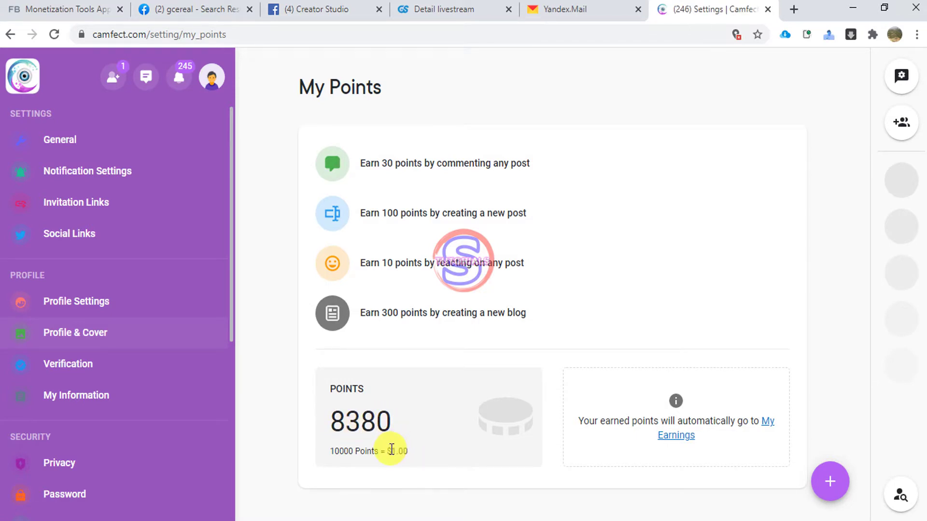
drag(386, 451, 398, 451)
click(428, 413)
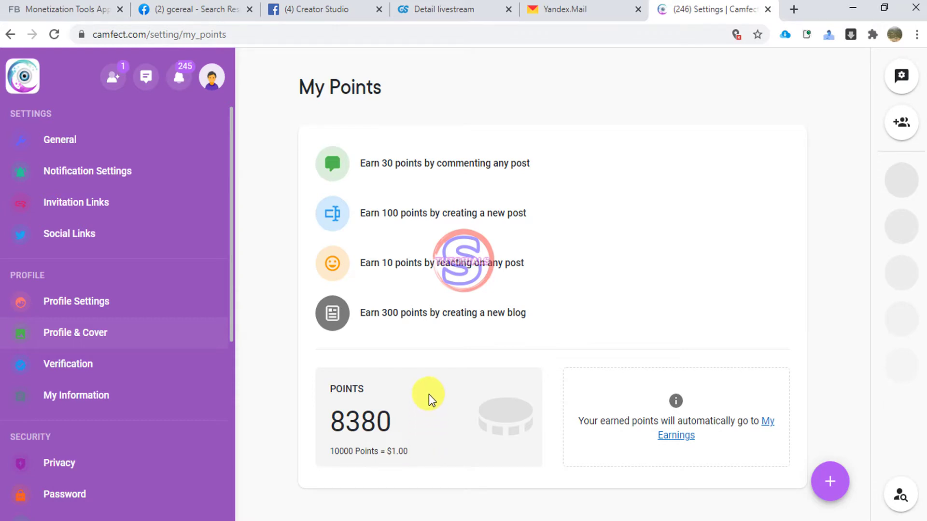